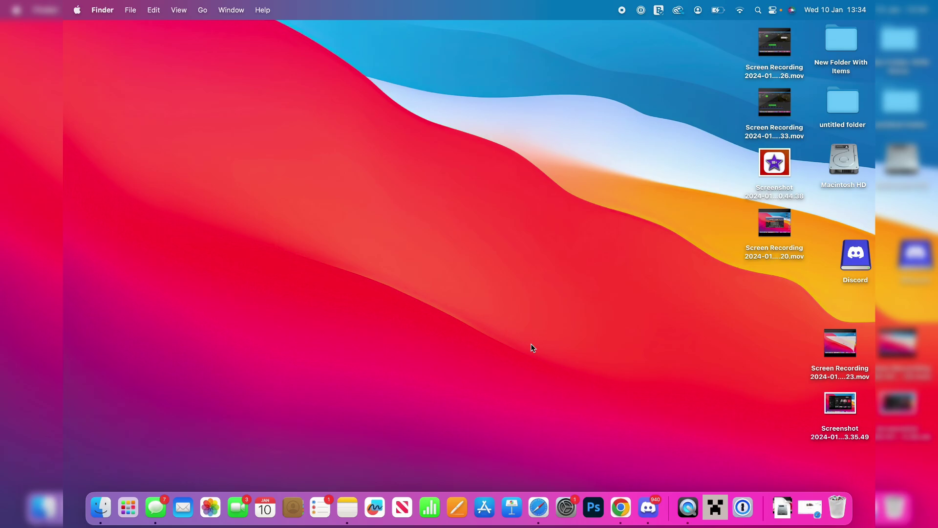
Switch to Safari, search Google for java and open the Java | Oracle result on java.com.
{"action": "left_click", "coordinate": [539, 513]}
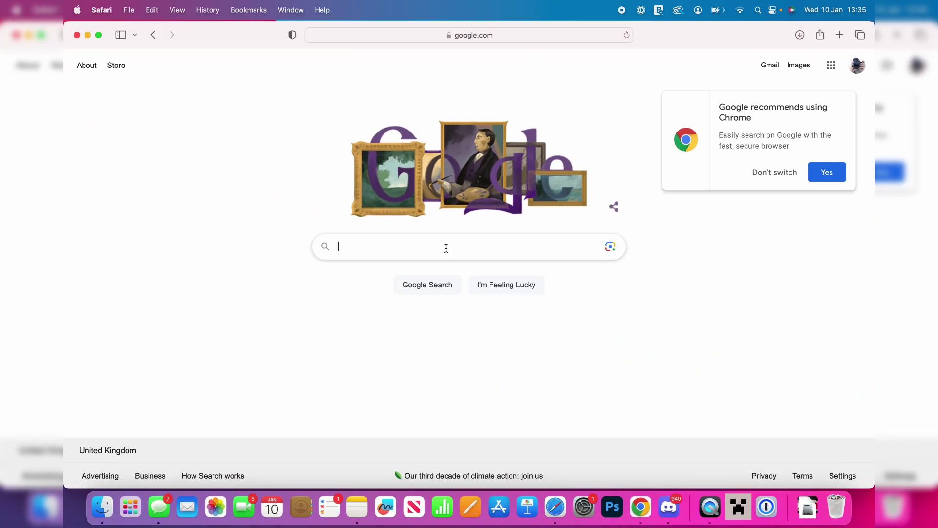
{"action": "left_click", "coordinate": [445, 247]}
{"action": "type", "text": "java"}
{"action": "key", "text": "Return"}
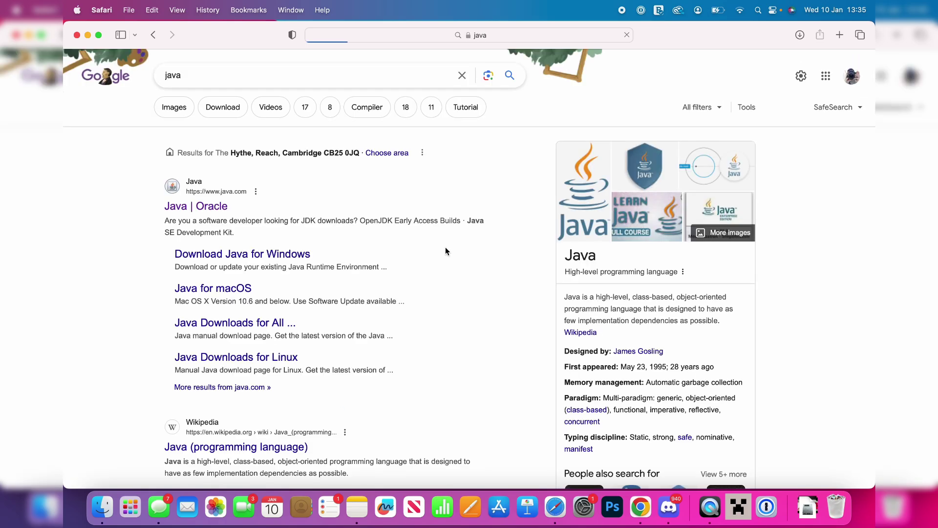
{"action": "left_click", "coordinate": [197, 199]}
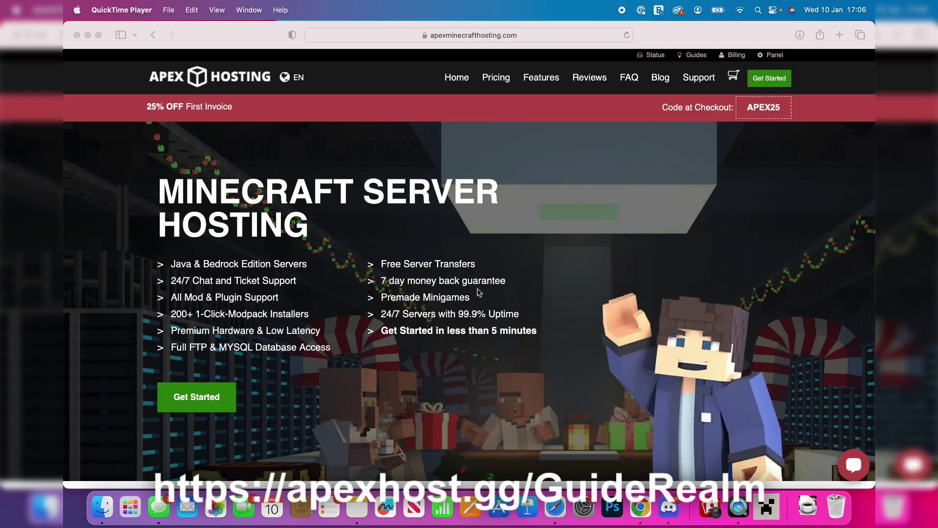
{"action": "scroll", "coordinate": [476, 299], "scroll_direction": "down", "scroll_amount": 7}
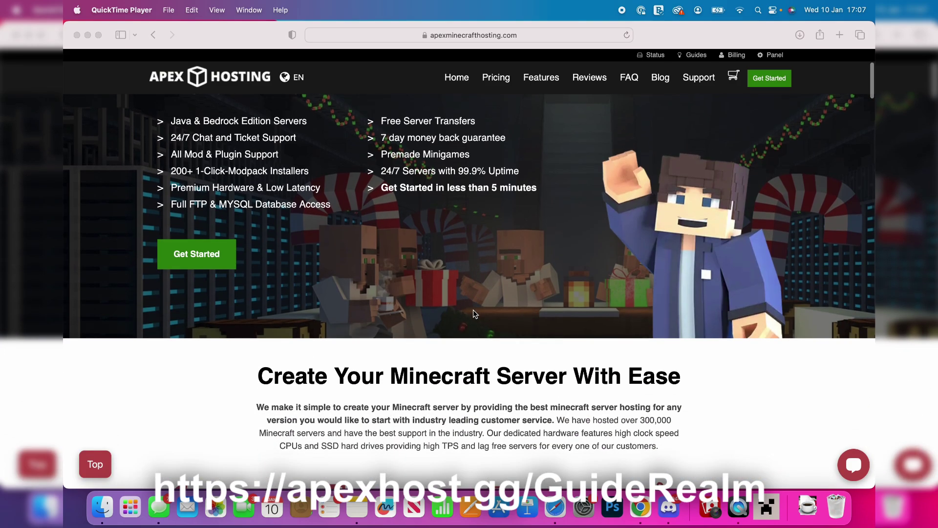
{"action": "scroll", "coordinate": [473, 313], "scroll_direction": "down", "scroll_amount": 3}
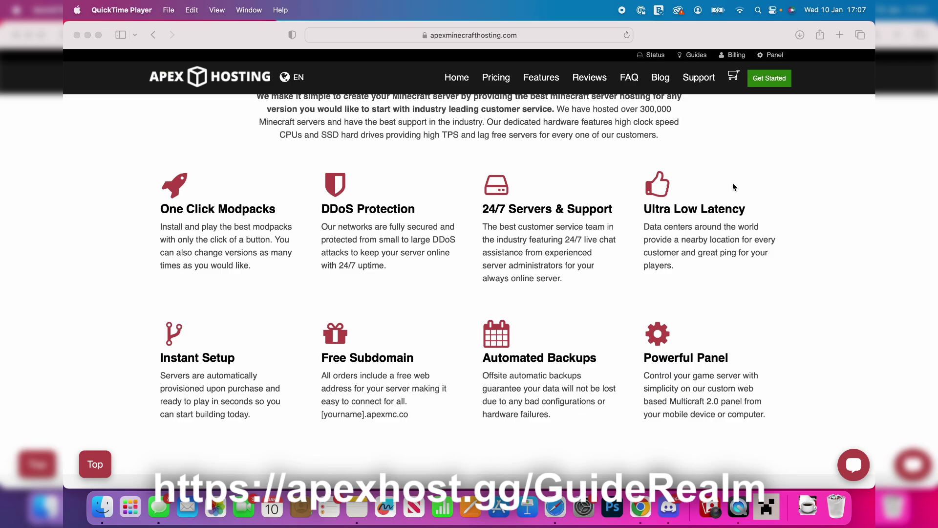
{"action": "scroll", "coordinate": [707, 197], "scroll_direction": "up", "scroll_amount": 10}
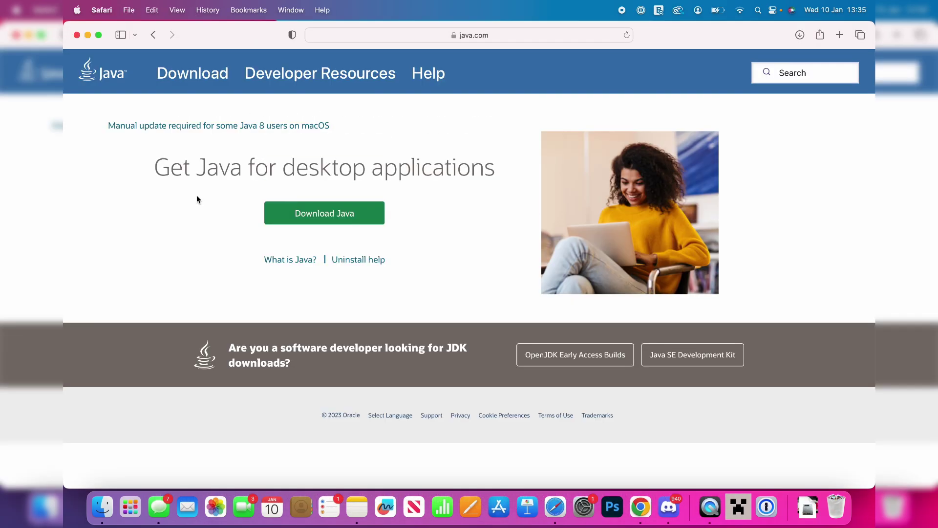
Download the Java for macOS Intel installer from java.com.
{"action": "left_click", "coordinate": [305, 216]}
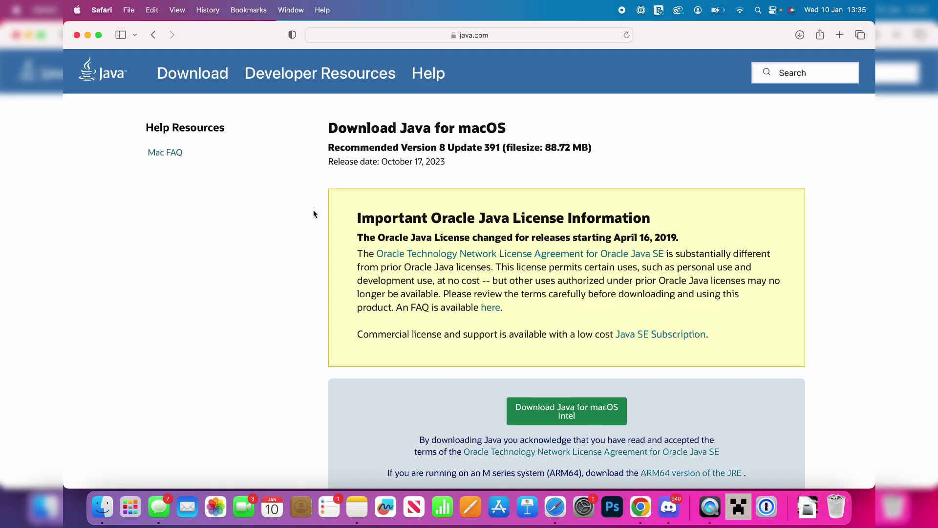
{"action": "scroll", "coordinate": [513, 318], "scroll_direction": "down", "scroll_amount": 3}
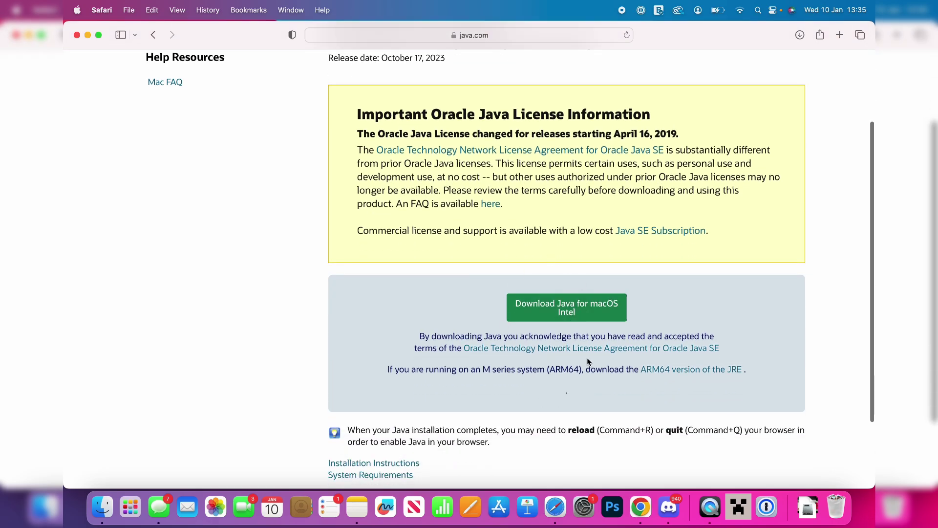
{"action": "left_click", "coordinate": [605, 320]}
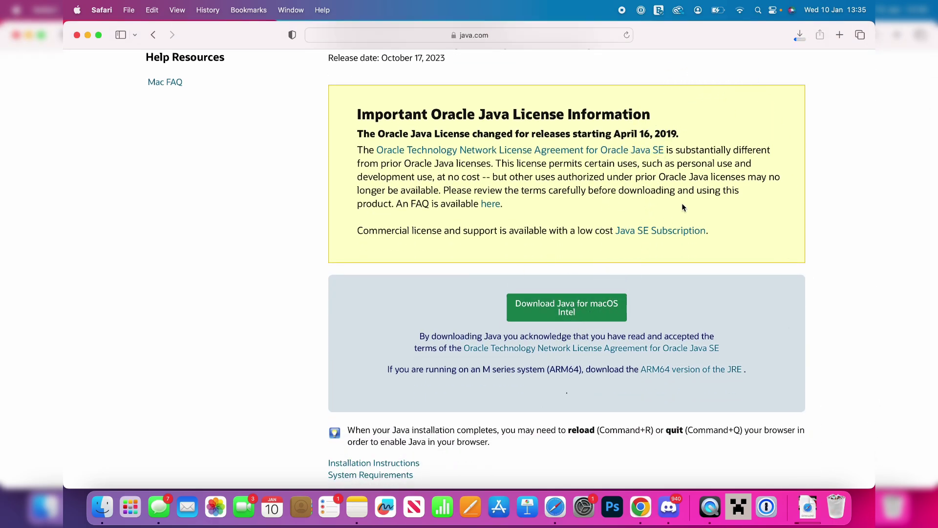
Open the downloaded jre-8u391-macosx-x64.dmg and launch the Java 8 Update 391 installer, approving the security prompt.
{"action": "left_click", "coordinate": [798, 34]}
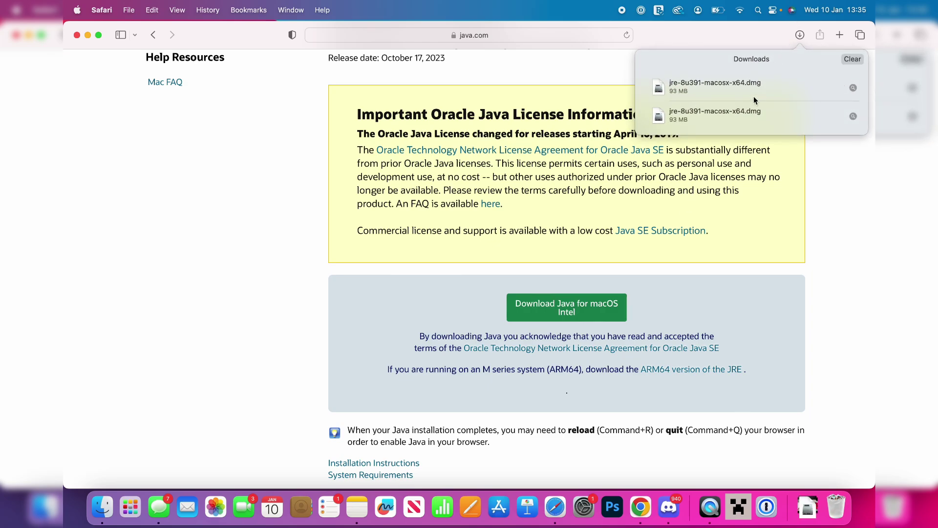
{"action": "left_click", "coordinate": [715, 88]}
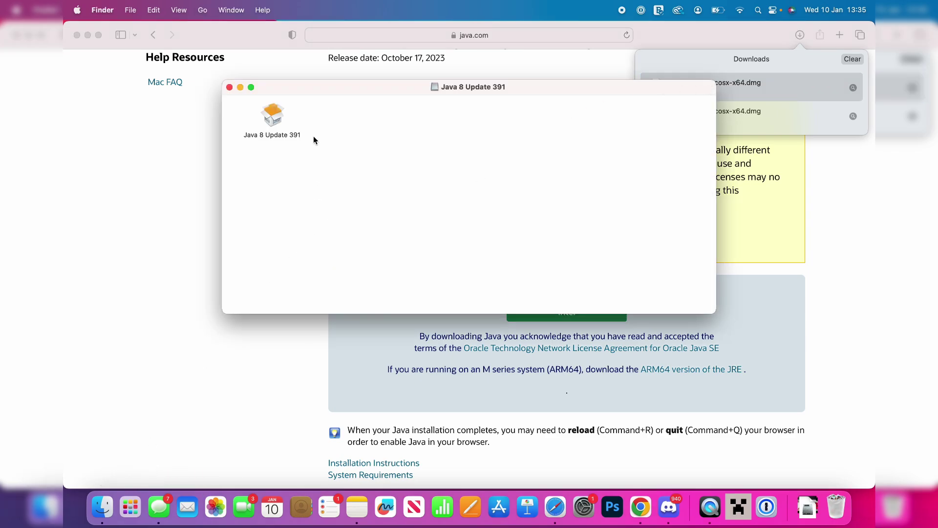
{"action": "double_click", "coordinate": [272, 116]}
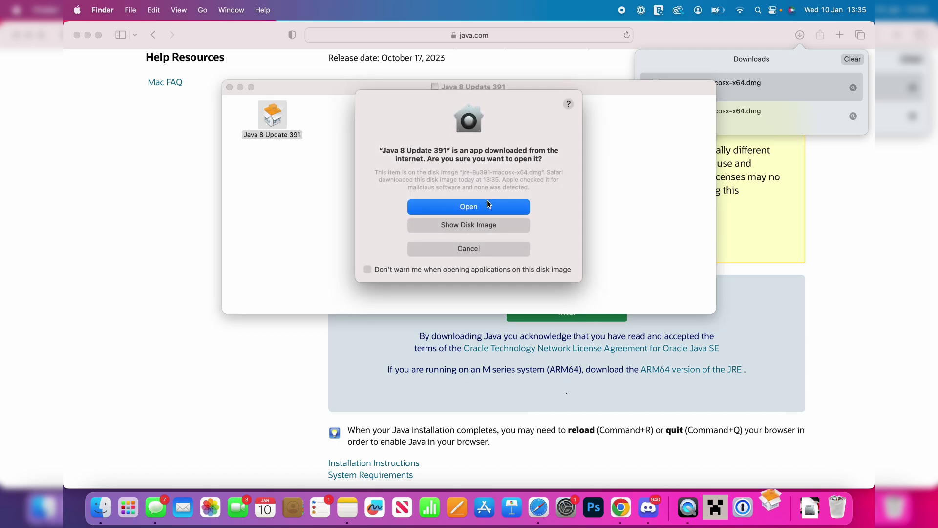
{"action": "left_click", "coordinate": [480, 210]}
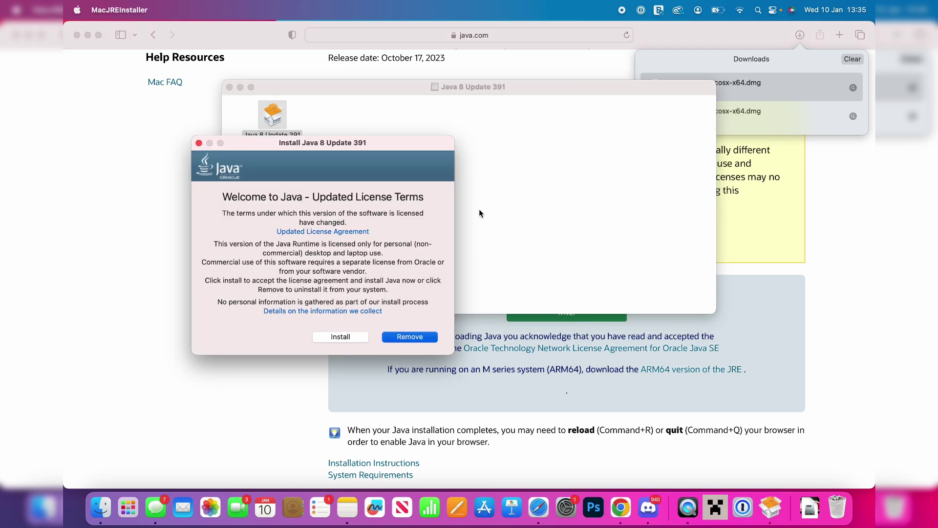
Start the Java 8 Update 391 installation and authorize it with the Mac account password.
{"action": "left_click_drag", "start_coordinate": [333, 143], "coordinate": [474, 115]}
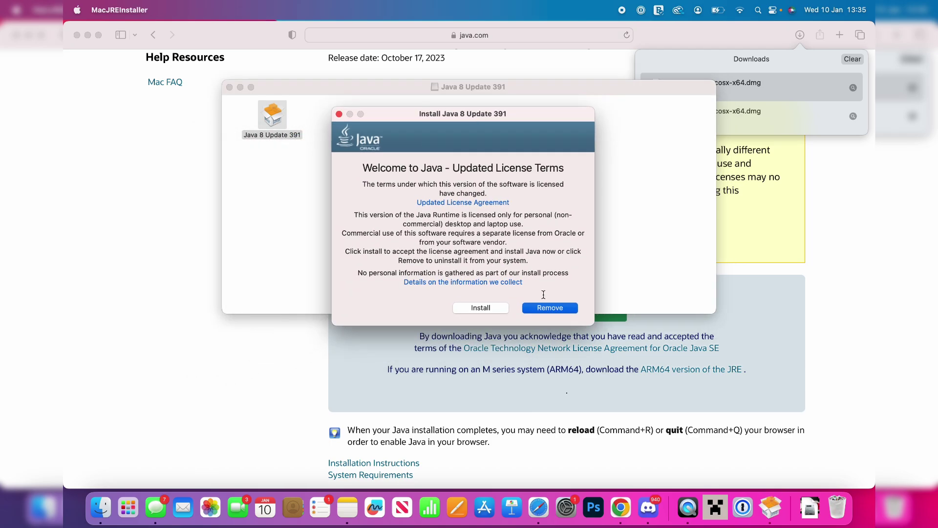
{"action": "left_click", "coordinate": [489, 307]}
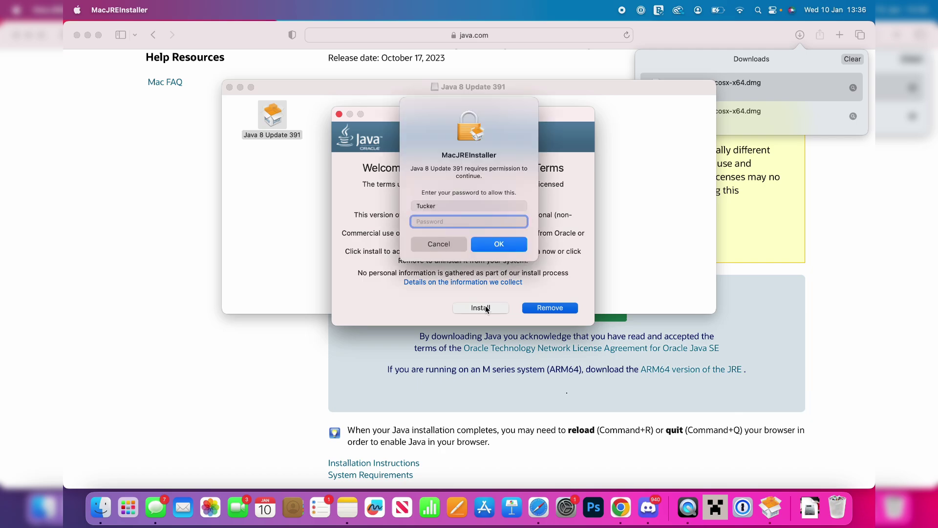
{"action": "type", "text": "********"}
{"action": "key", "text": "Return"}
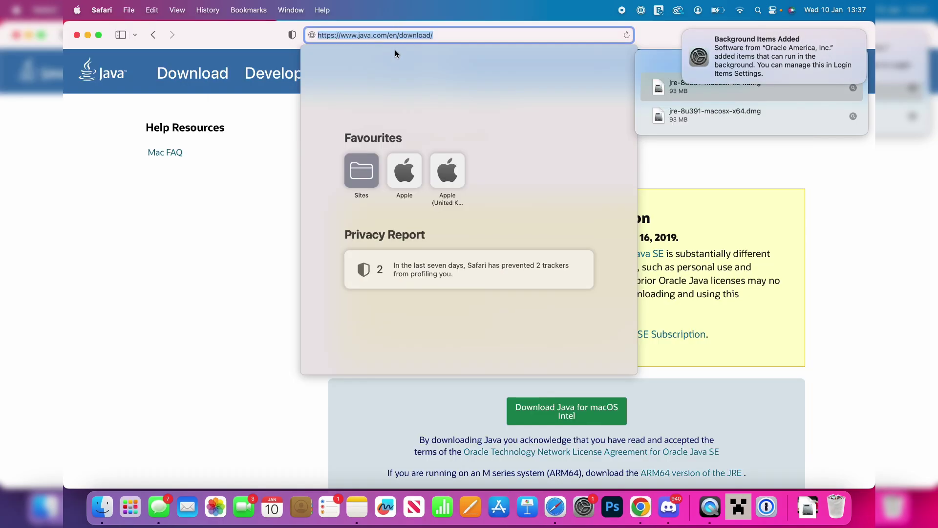
Search the web for optifine and open the official OptiFine site at optifine.net.
{"action": "type", "text": "optifine"}
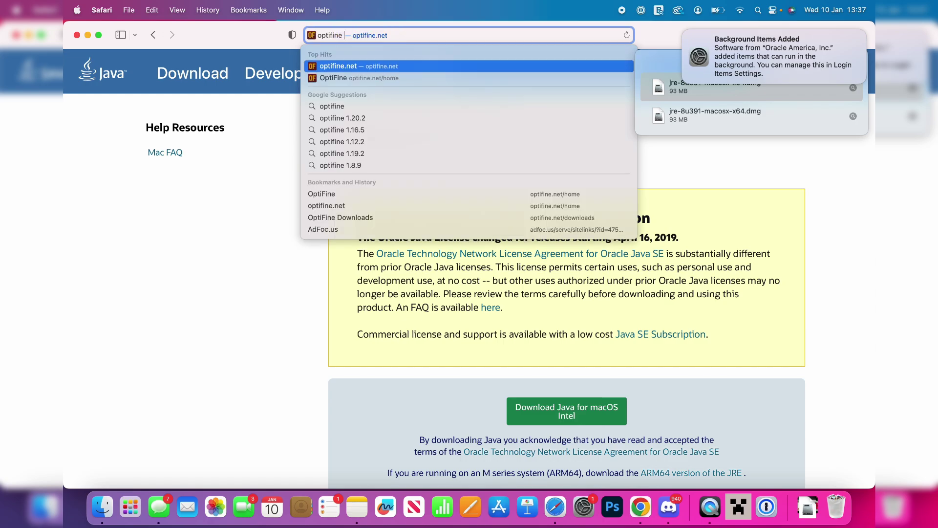
{"action": "key", "text": "Return"}
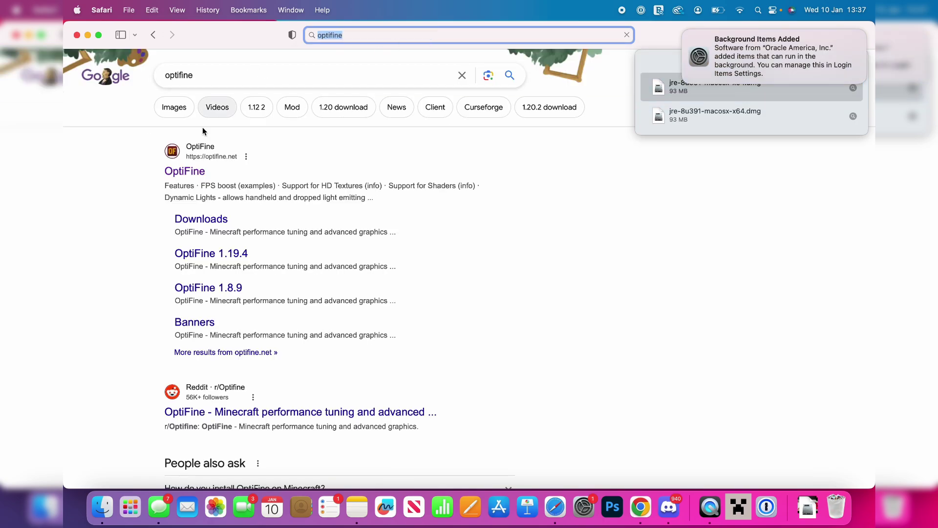
{"action": "left_click", "coordinate": [190, 172]}
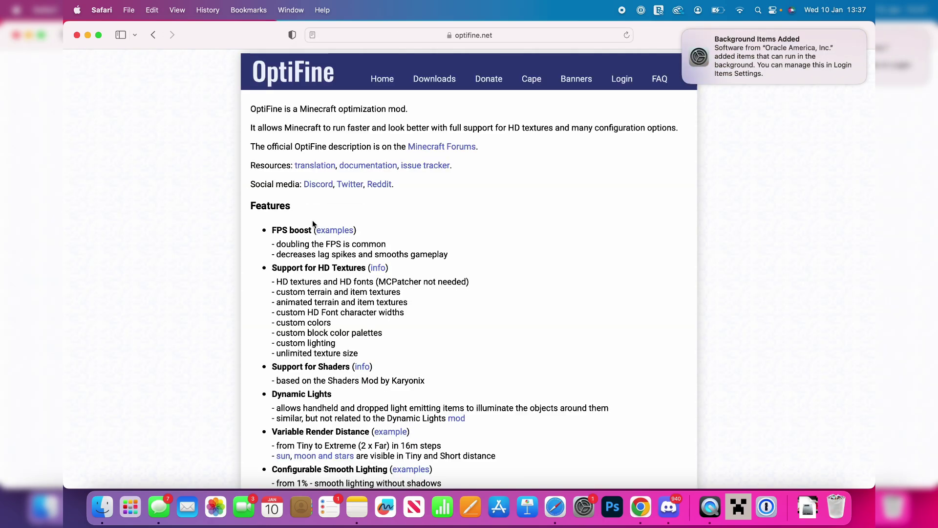
Go to OptiFine's downloads page and list all versions to look through the available Minecraft releases.
{"action": "left_click", "coordinate": [434, 79]}
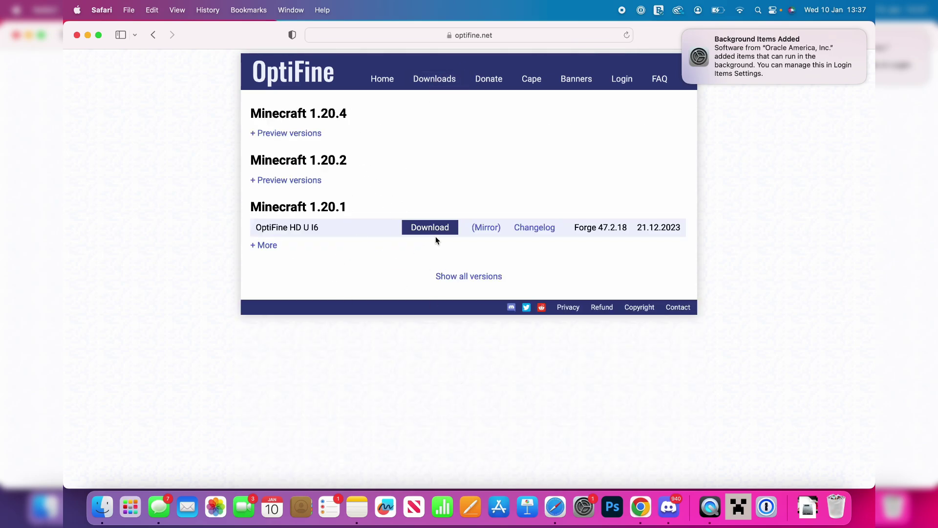
{"action": "left_click", "coordinate": [460, 277]}
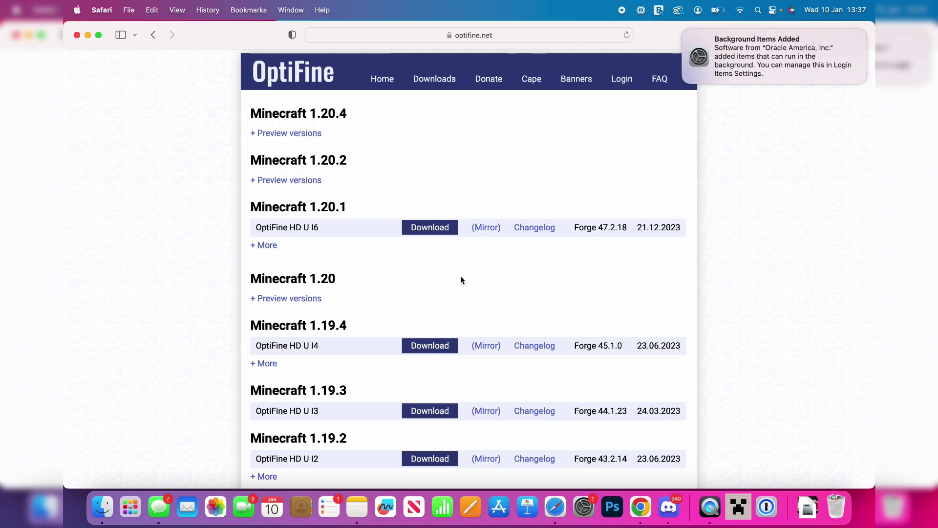
{"action": "scroll", "coordinate": [461, 276], "scroll_direction": "down", "scroll_amount": 5}
{"action": "scroll", "coordinate": [460, 276], "scroll_direction": "up", "scroll_amount": 5}
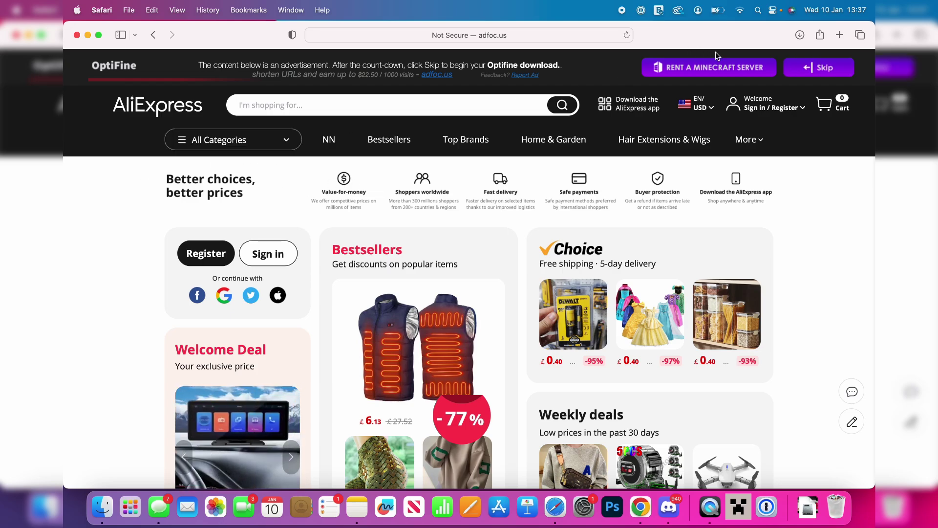
Skip the advertisement, clear the privacy notice, download OptiFine 1.20.1 HD U I6 and close the browser window.
{"action": "left_click", "coordinate": [805, 65]}
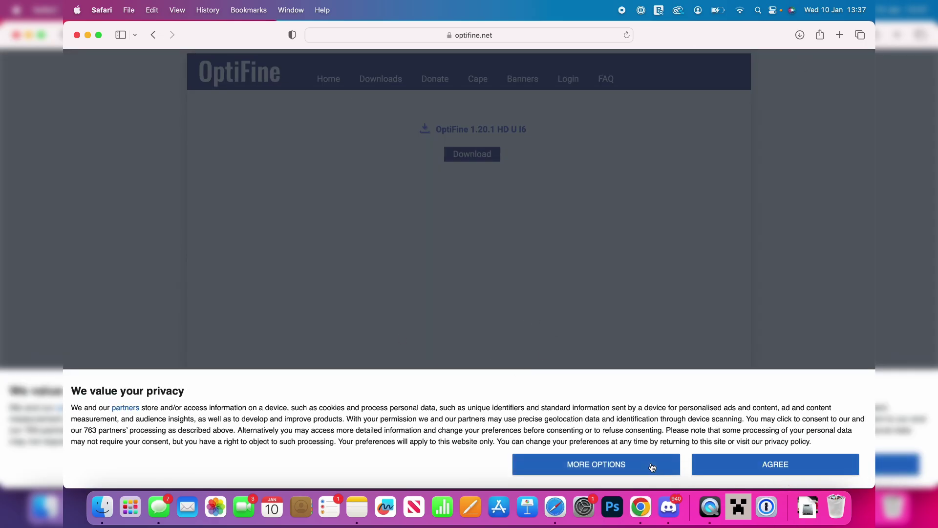
{"action": "left_click", "coordinate": [631, 463]}
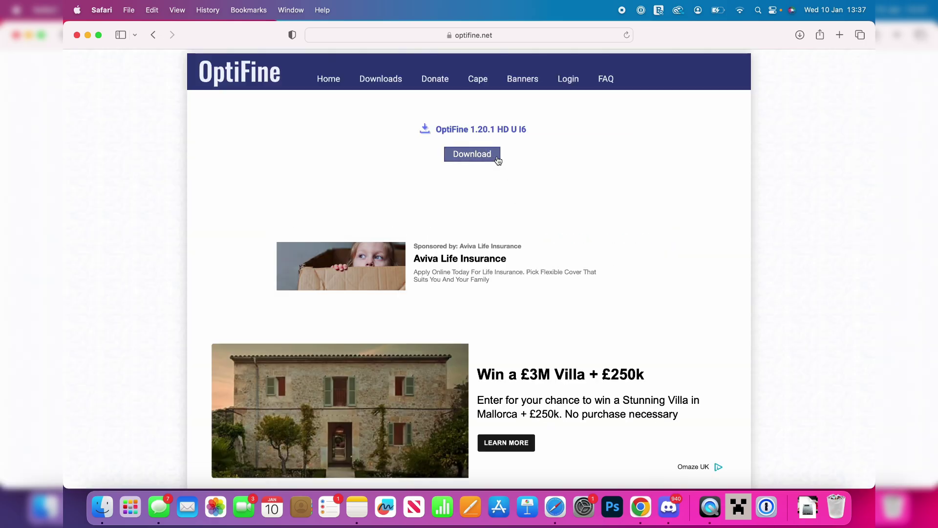
{"action": "left_click", "coordinate": [480, 151]}
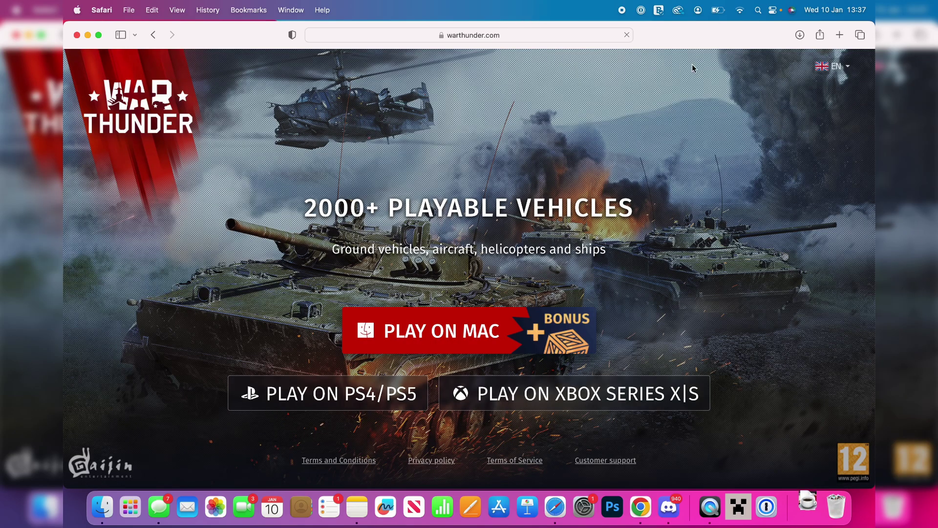
{"action": "left_click", "coordinate": [76, 35]}
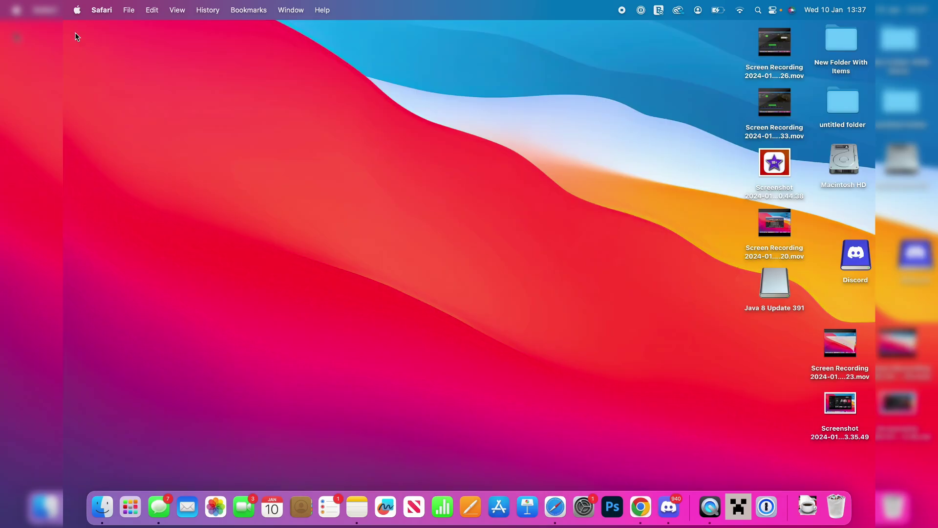
Try to open OptiFine_1.20.1_HD_U_I6.jar from the Downloads folder in Finder and dismiss the resulting alerts.
{"action": "left_click", "coordinate": [103, 506]}
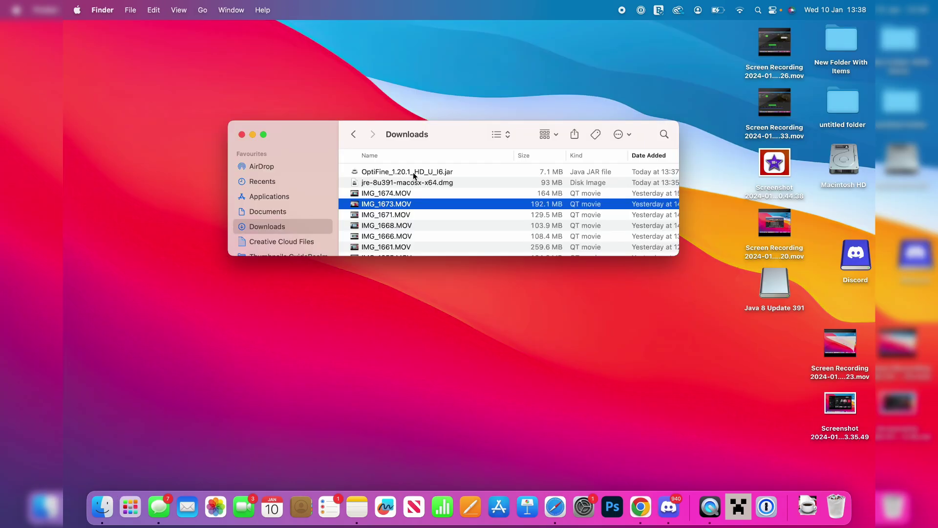
{"action": "left_click", "coordinate": [406, 171]}
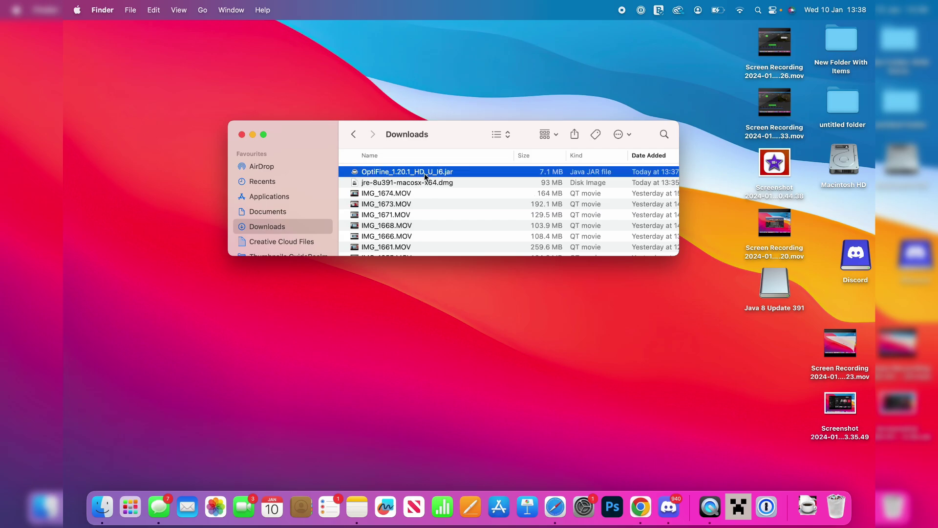
{"action": "double_click", "coordinate": [424, 172]}
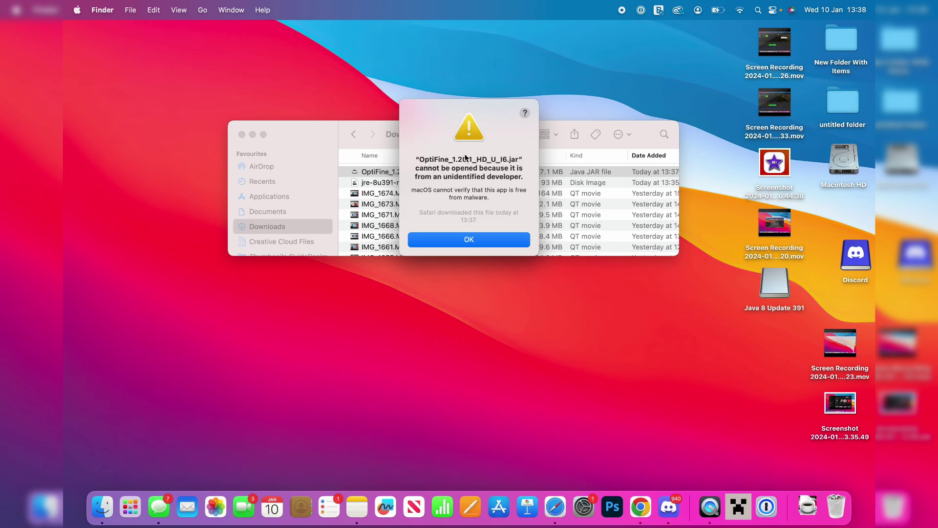
{"action": "left_click", "coordinate": [453, 237]}
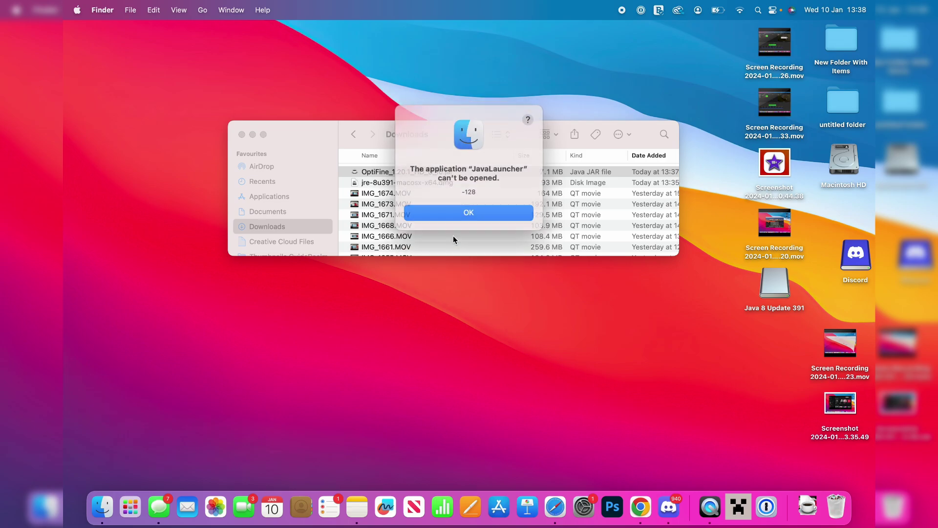
{"action": "left_click", "coordinate": [469, 210]}
Open the Privacy & Security page of System Settings and find the Security notice about the blocked OptiFine_1.20.1_HD_U_I6.jar.
{"action": "left_click", "coordinate": [584, 506]}
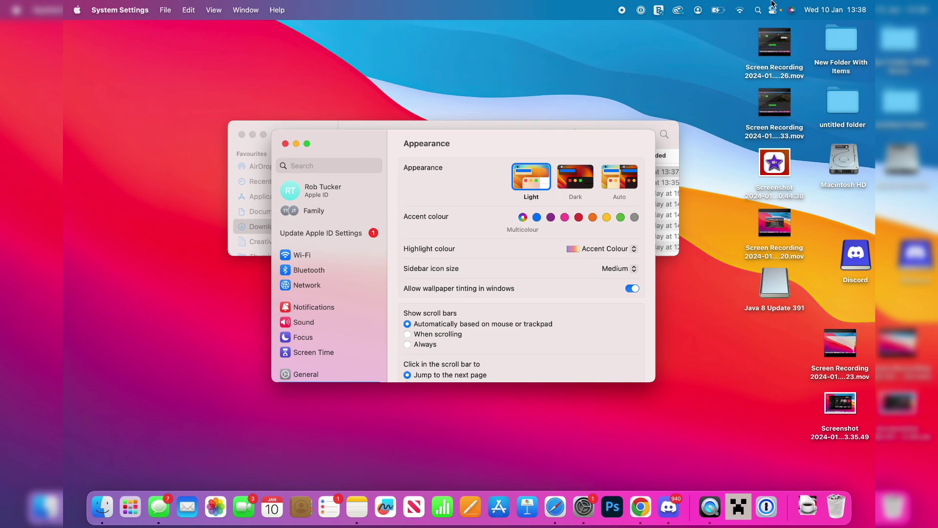
{"action": "left_click", "coordinate": [322, 374]}
{"action": "scroll", "coordinate": [330, 277], "scroll_direction": "down", "scroll_amount": 5}
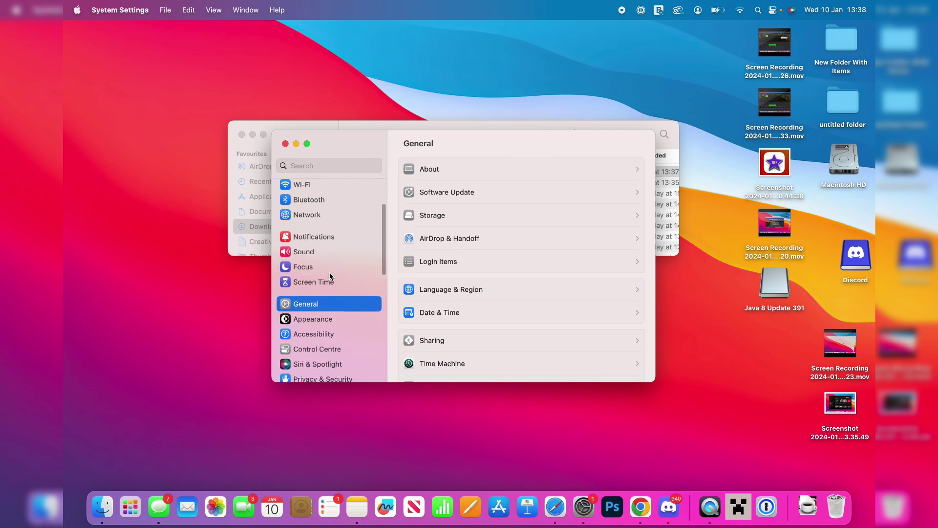
{"action": "left_click", "coordinate": [324, 307]}
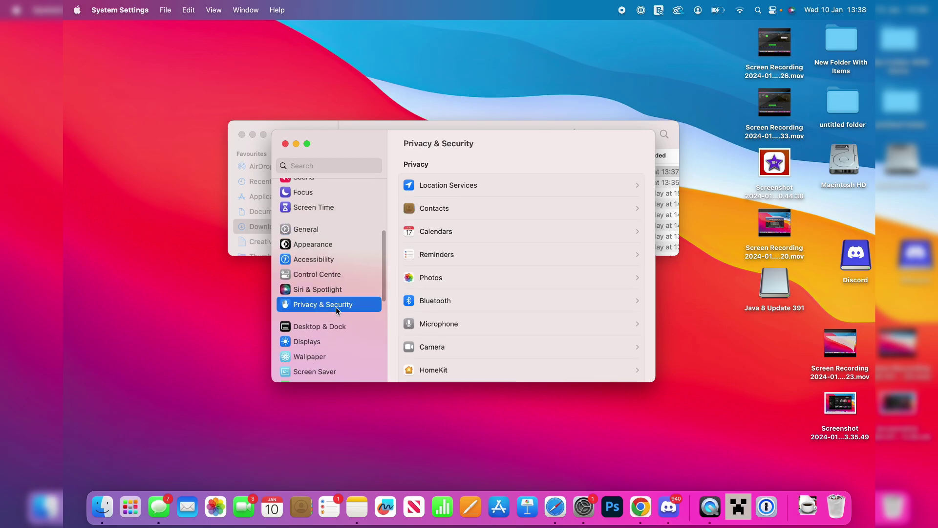
{"action": "scroll", "coordinate": [462, 296], "scroll_direction": "down", "scroll_amount": 15}
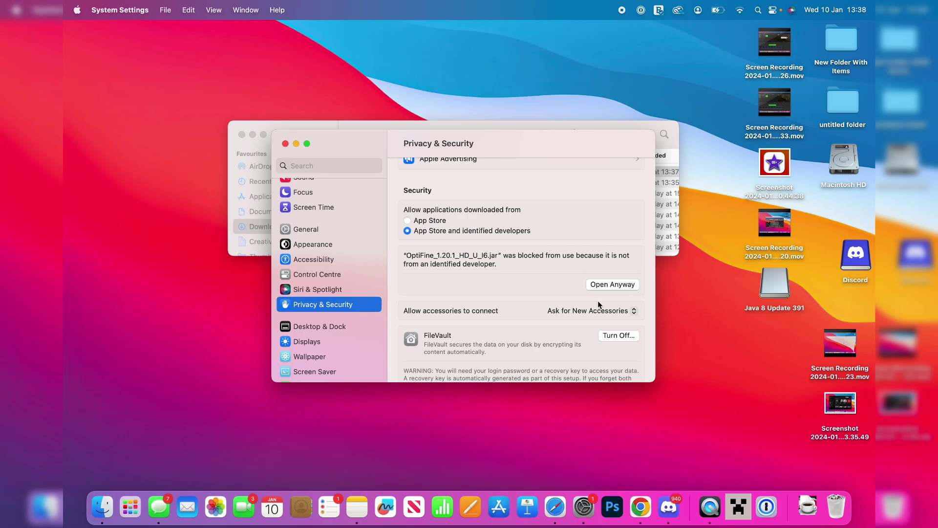
Allow OptiFine_1.20.1_HD_U_I6.jar to open anyway, enter the account password to unlock the settings and confirm opening the file.
{"action": "left_click", "coordinate": [617, 285]}
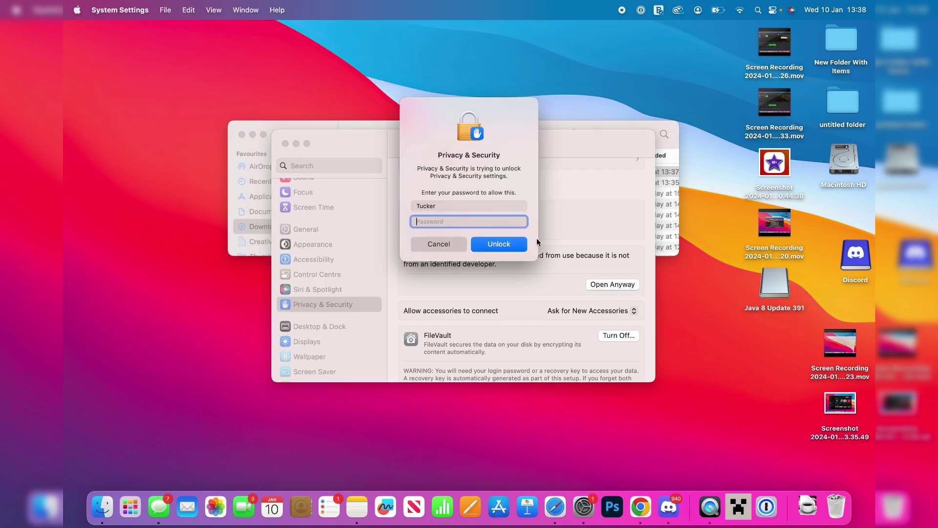
{"action": "type", "text": "********"}
{"action": "key", "text": "Return"}
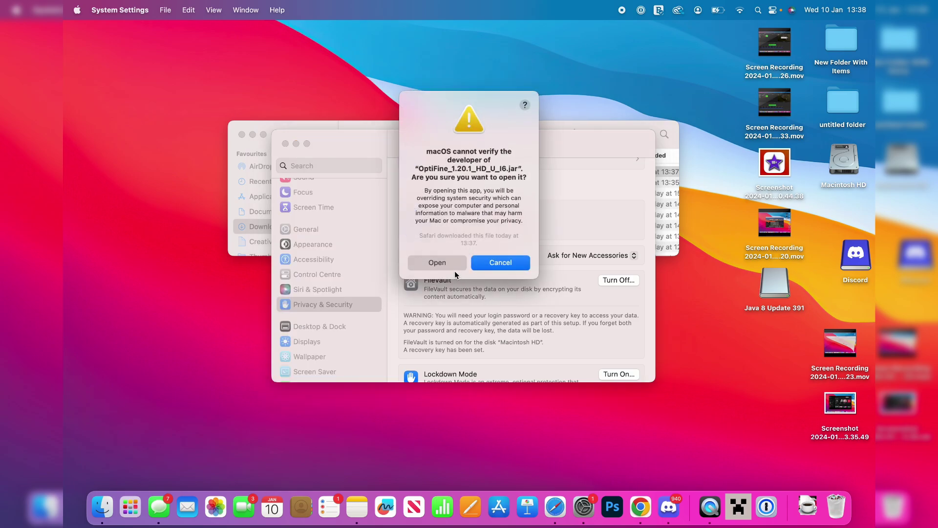
{"action": "left_click", "coordinate": [451, 265]}
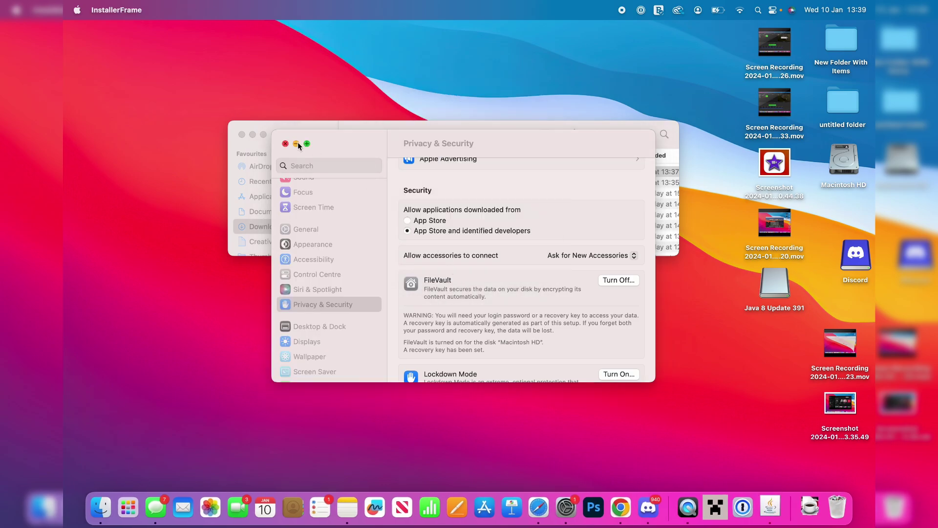
Close the System Settings and Downloads windows, install OptiFine HD Ultra I6 in the default folder and dismiss the completion message.
{"action": "left_click", "coordinate": [285, 144]}
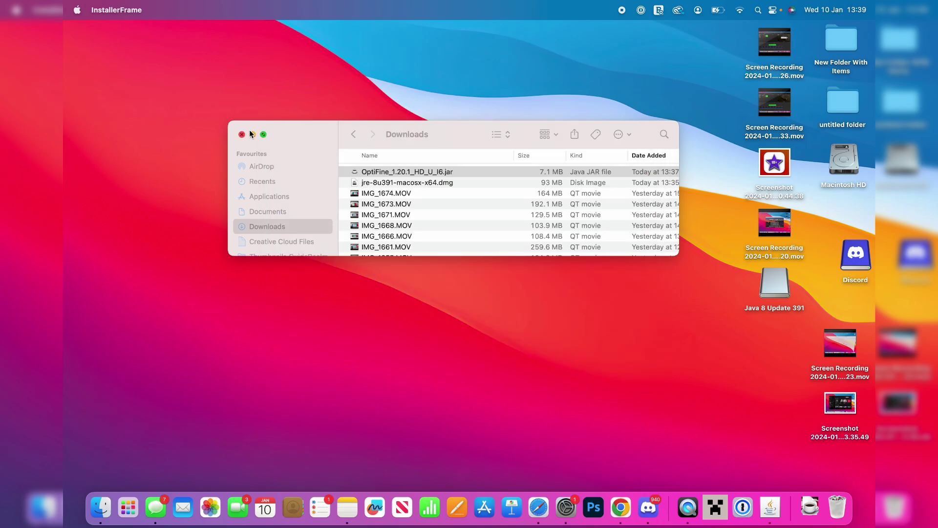
{"action": "left_click", "coordinate": [242, 134]}
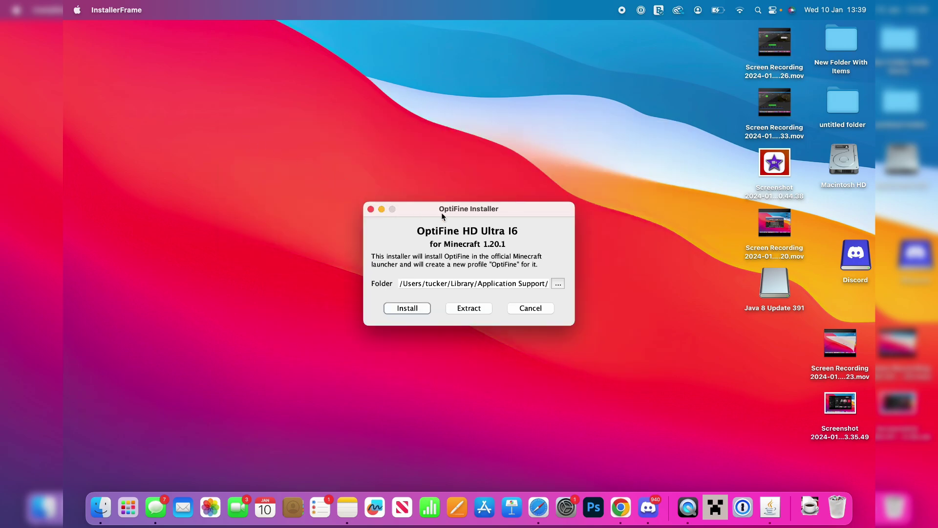
{"action": "left_click_drag", "start_coordinate": [476, 211], "coordinate": [476, 194]}
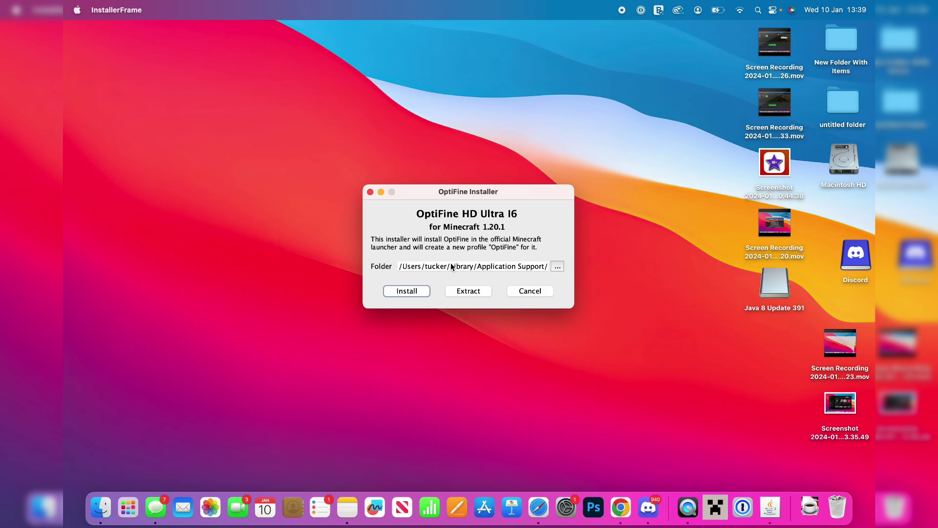
{"action": "left_click", "coordinate": [407, 292]}
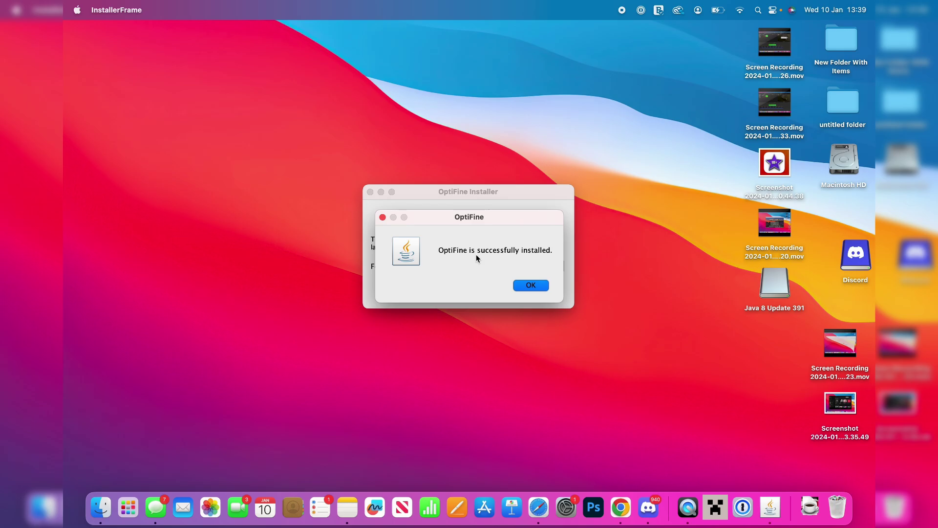
{"action": "left_click", "coordinate": [542, 285]}
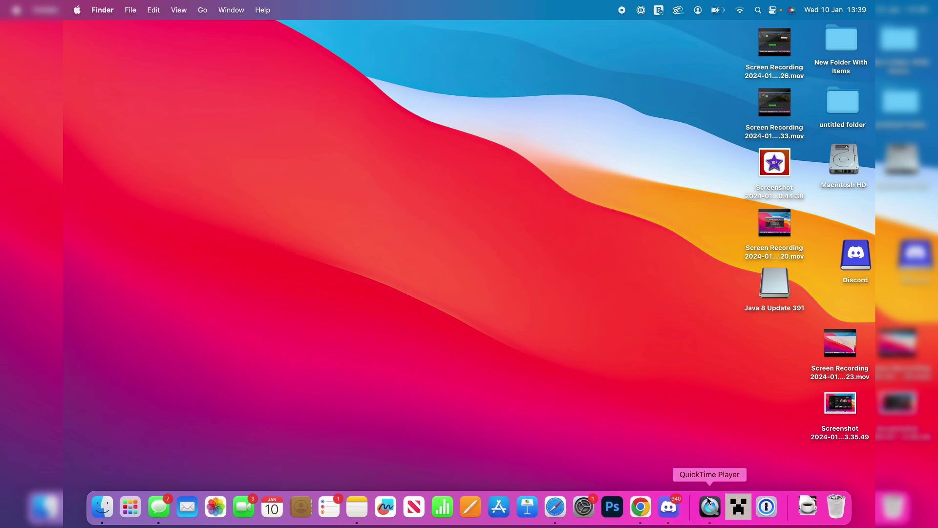
Open Minecraft Launcher, select the OptiFine 1.20.1-OptiFine_HD_U_I6 installation and launch it, accepting the modified-installation risks without further warnings.
{"action": "left_click", "coordinate": [741, 507]}
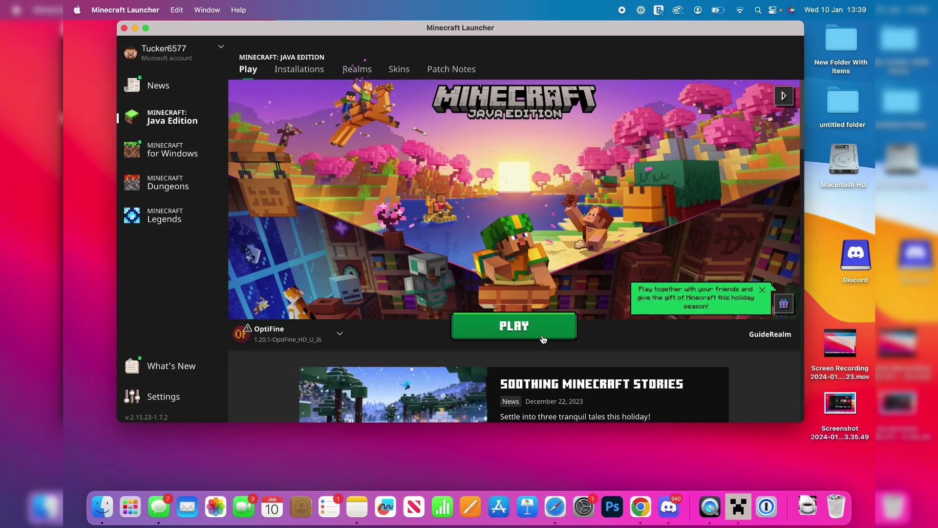
{"action": "left_click", "coordinate": [302, 338]}
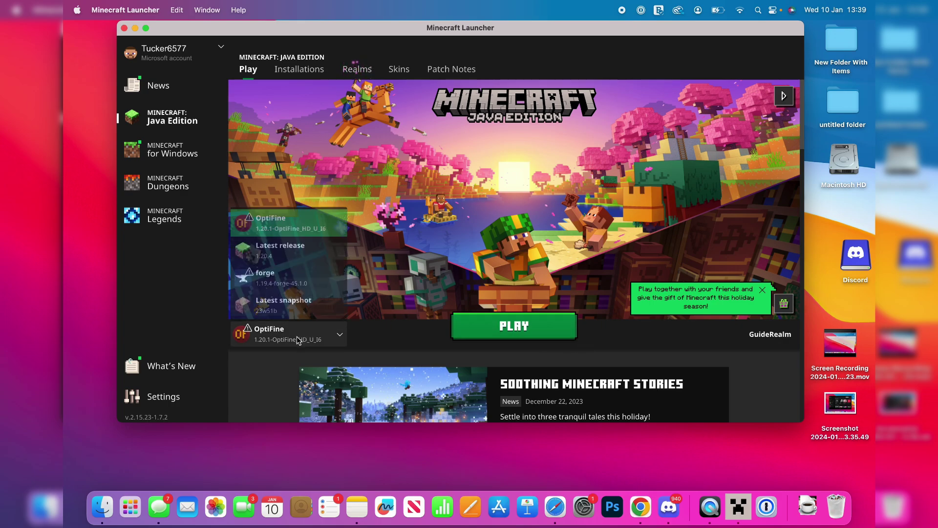
{"action": "left_click", "coordinate": [296, 222]}
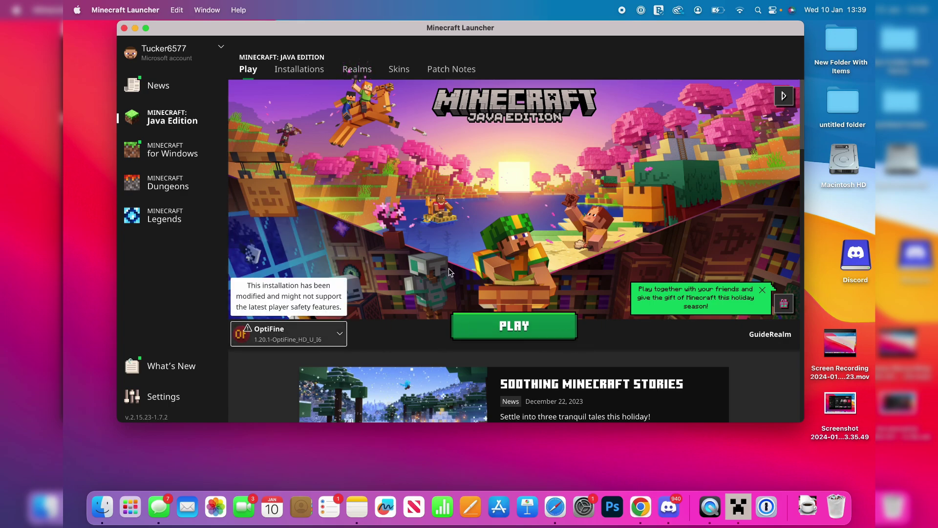
{"action": "left_click", "coordinate": [501, 323]}
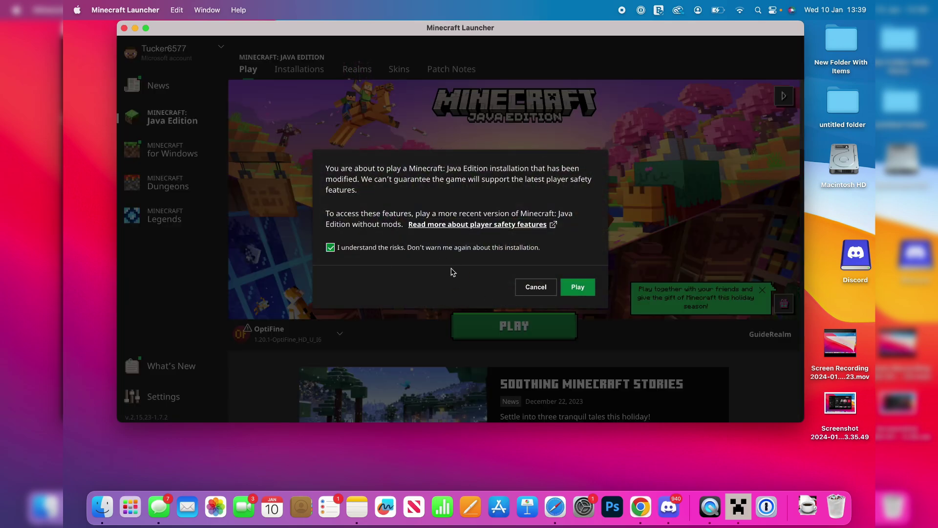
{"action": "left_click", "coordinate": [578, 287]}
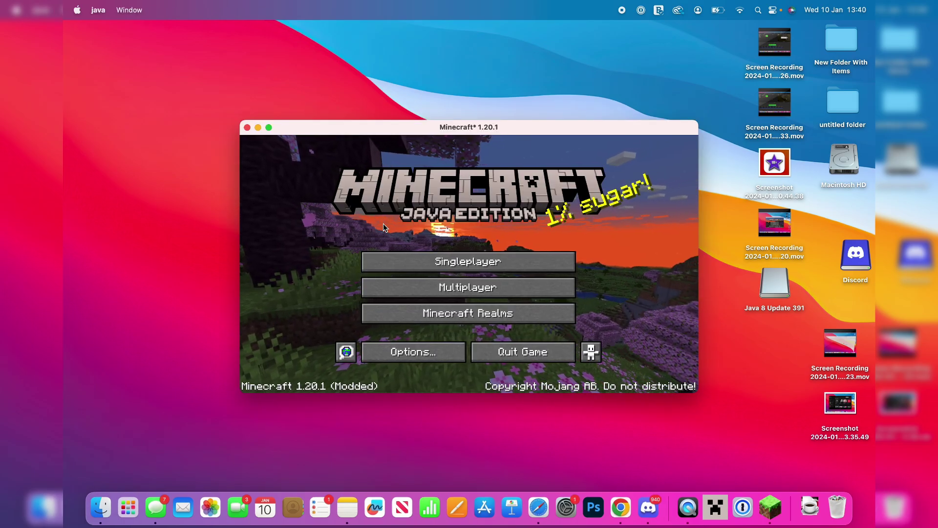
Look through OptiFine's video settings in the game options, including the Details and Animations pages.
{"action": "left_click", "coordinate": [410, 348]}
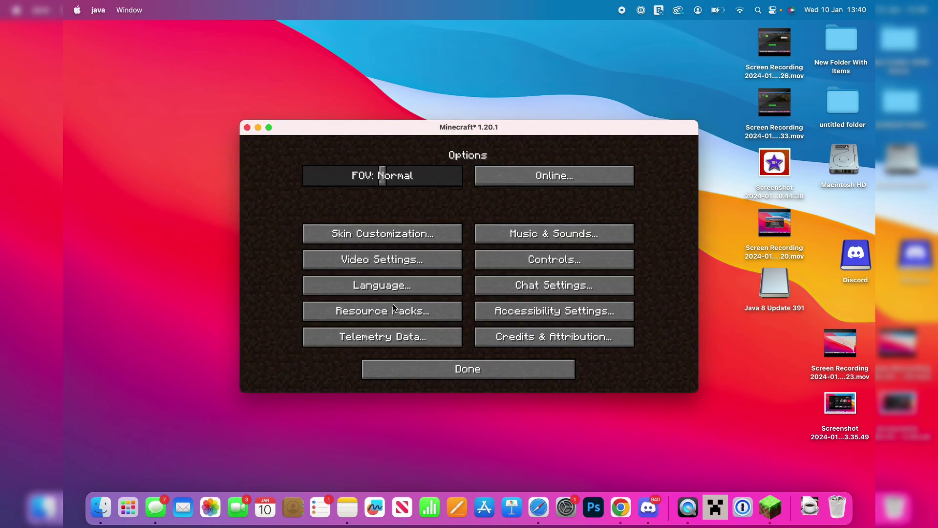
{"action": "left_click", "coordinate": [398, 264]}
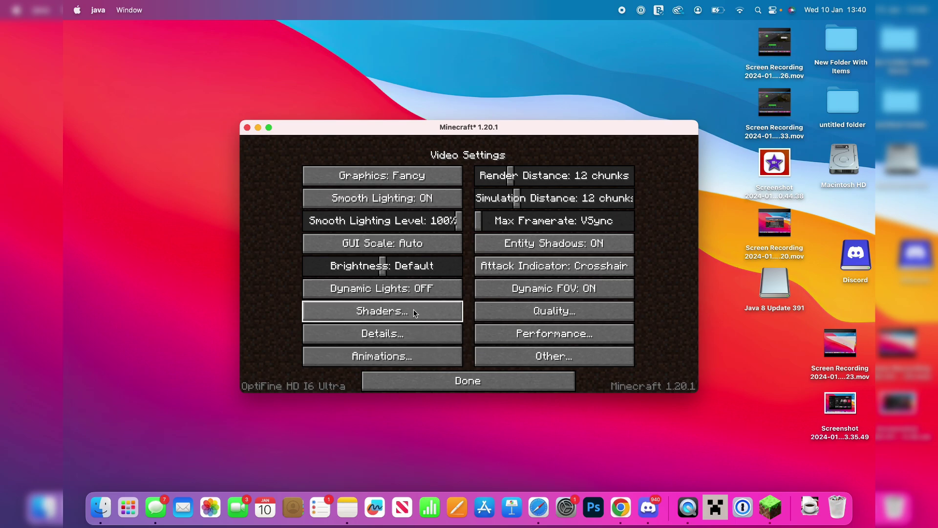
{"action": "left_click", "coordinate": [407, 335]}
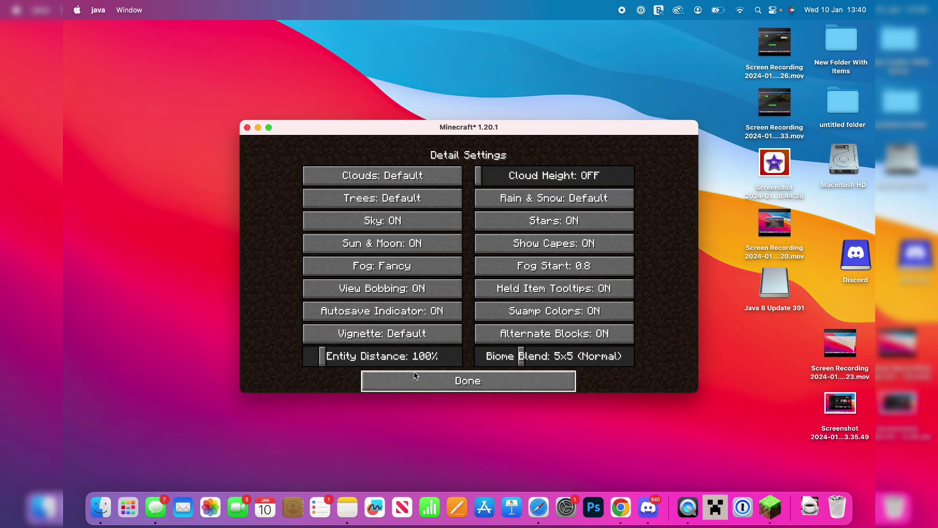
{"action": "left_click", "coordinate": [415, 375]}
{"action": "left_click", "coordinate": [396, 356]}
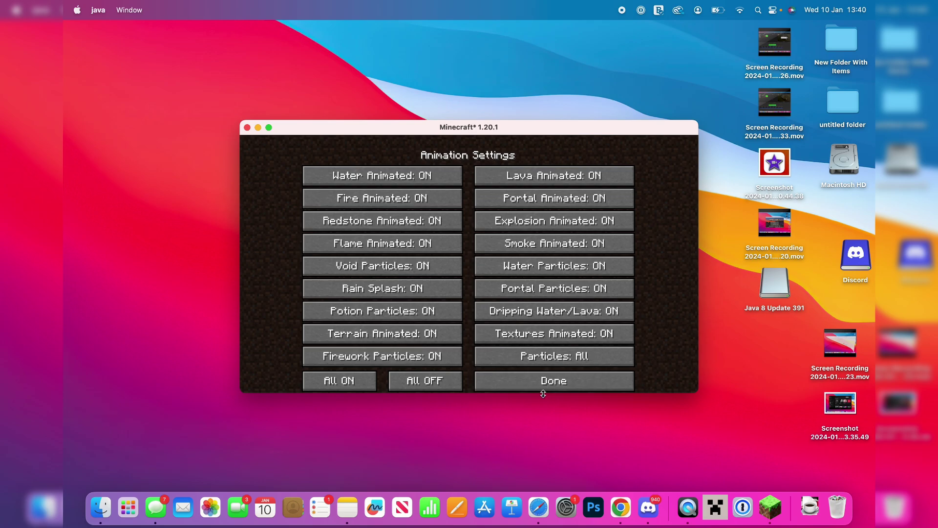
{"action": "left_click", "coordinate": [544, 386]}
{"action": "left_click", "coordinate": [547, 386]}
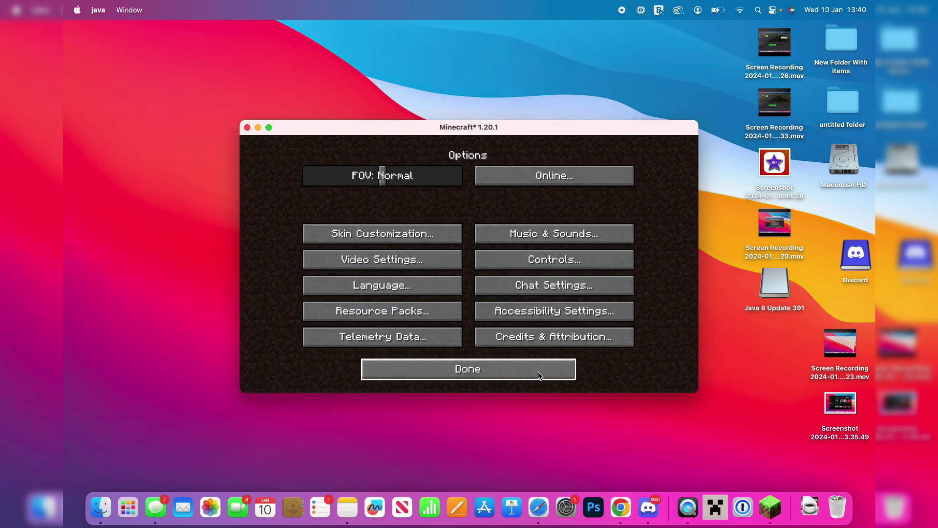
Return to the title screen and enter a singleplayer world.
{"action": "left_click", "coordinate": [541, 377]}
{"action": "left_click", "coordinate": [514, 260]}
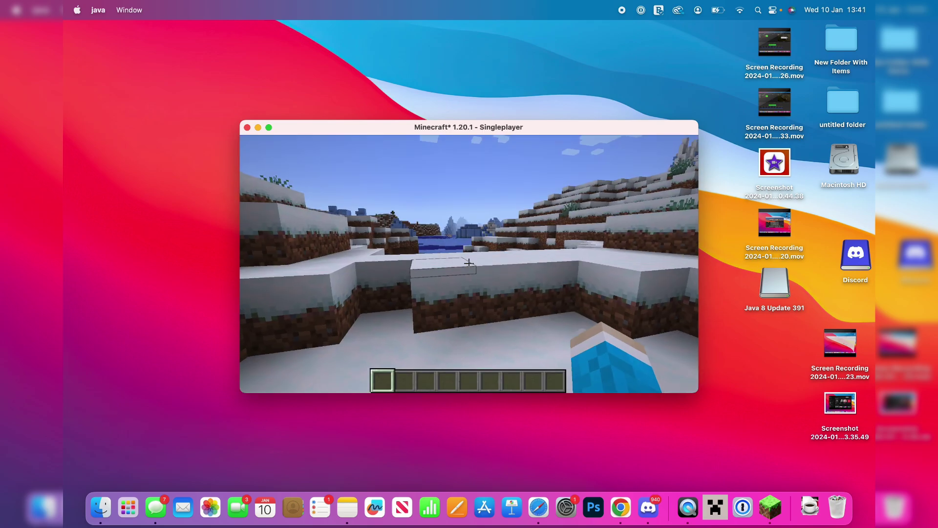